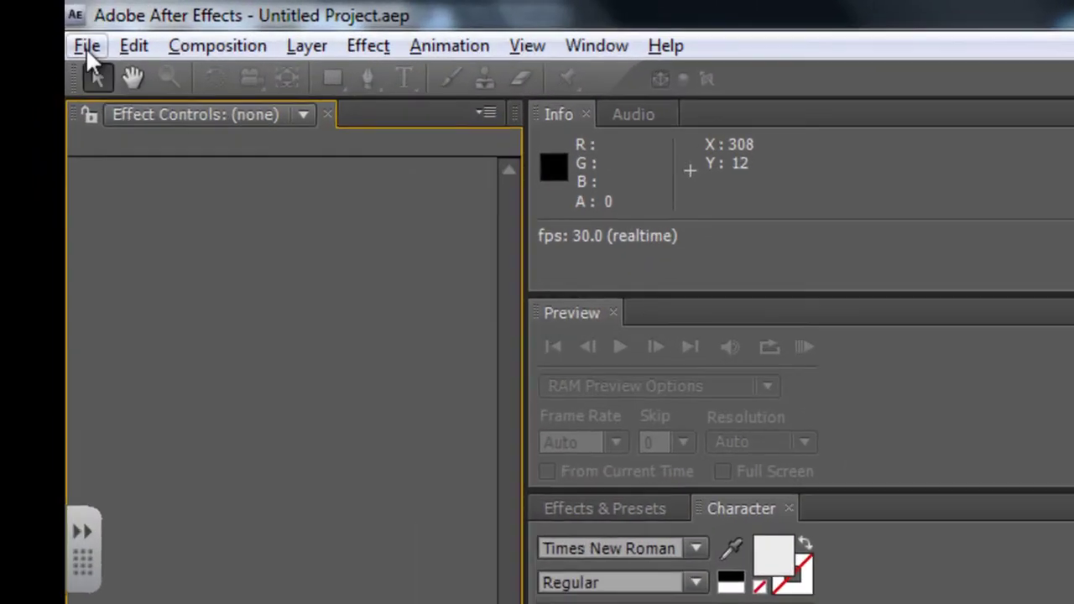
- Start a new, empty After Effects project from the File menu
left_click(48, 26)
mouse_move(123, 74)
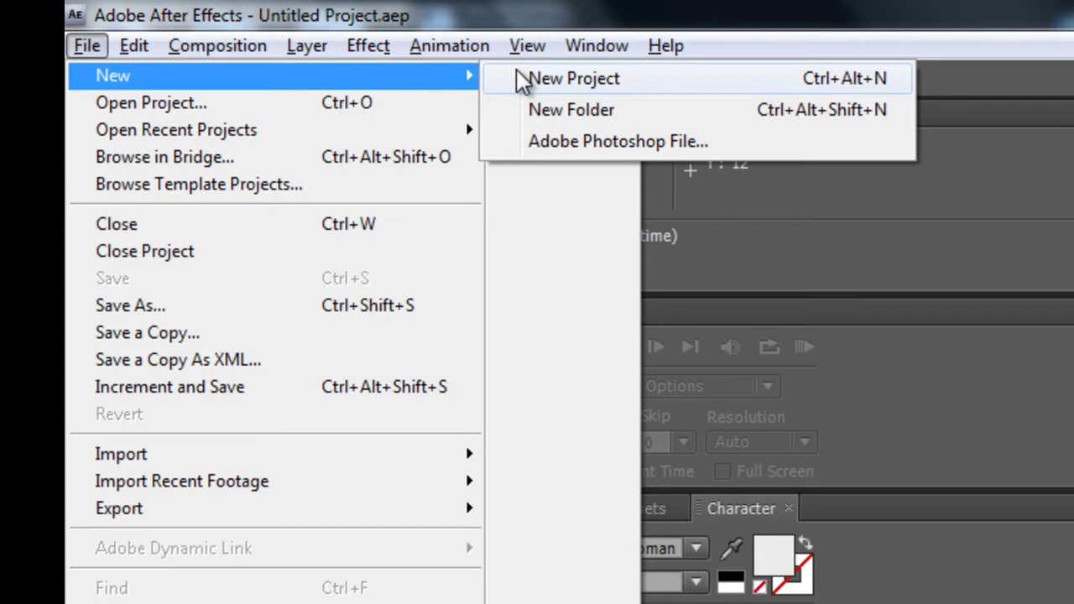
left_click(554, 78)
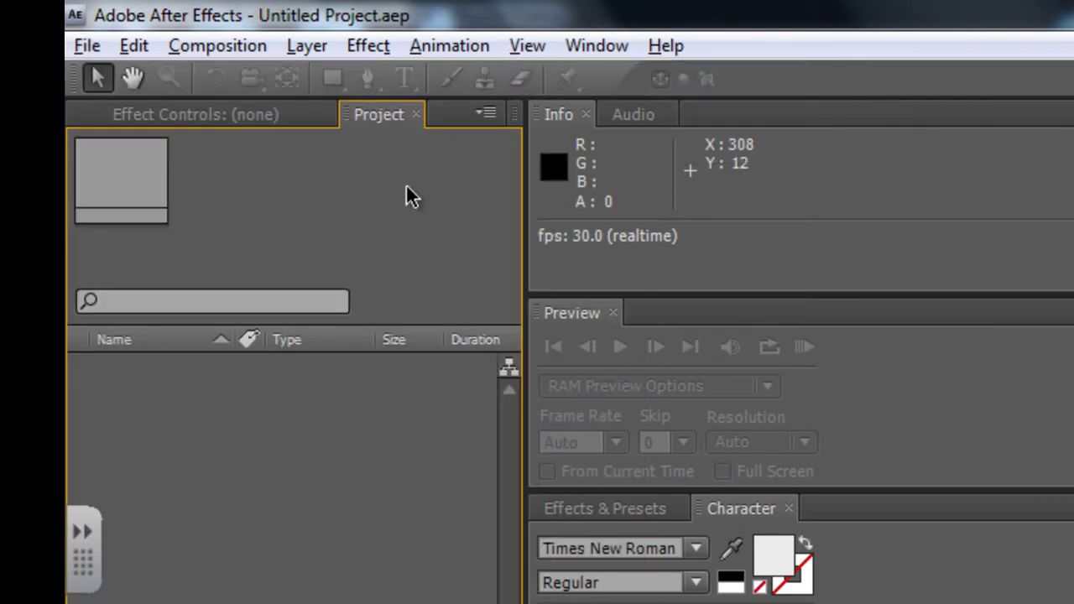
- Create a 1280x720, 30 fps, five-second composition named 'Text Animation'
left_click(241, 49)
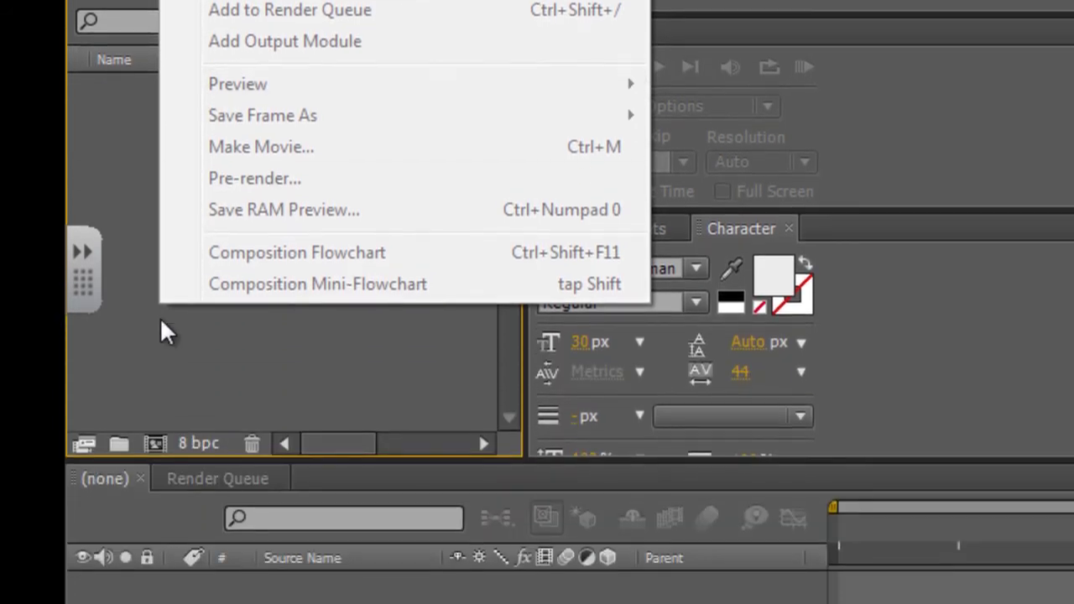
left_click(168, 377)
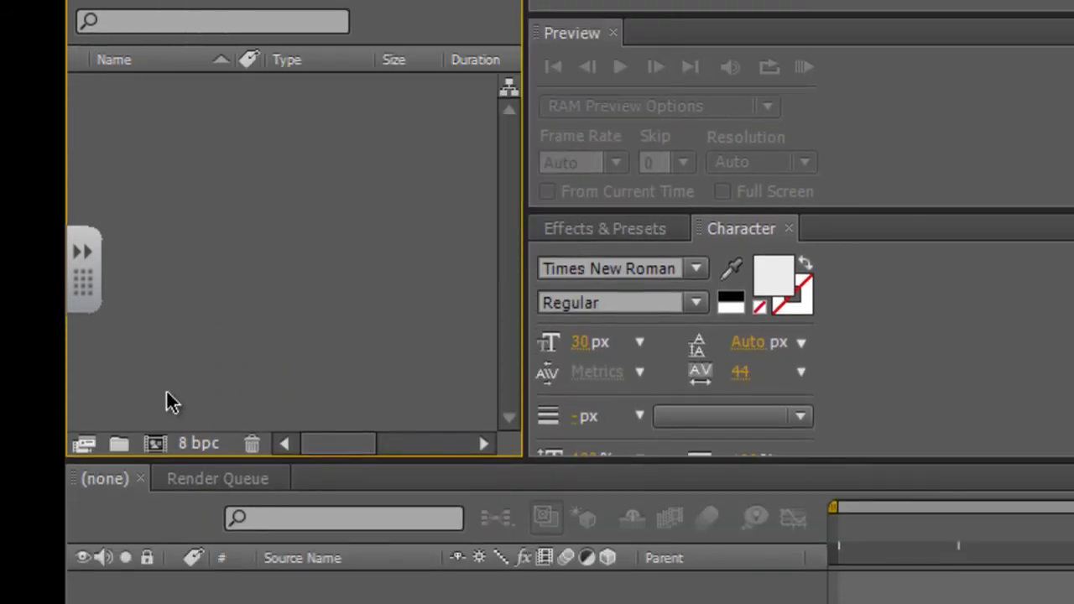
left_click(156, 445)
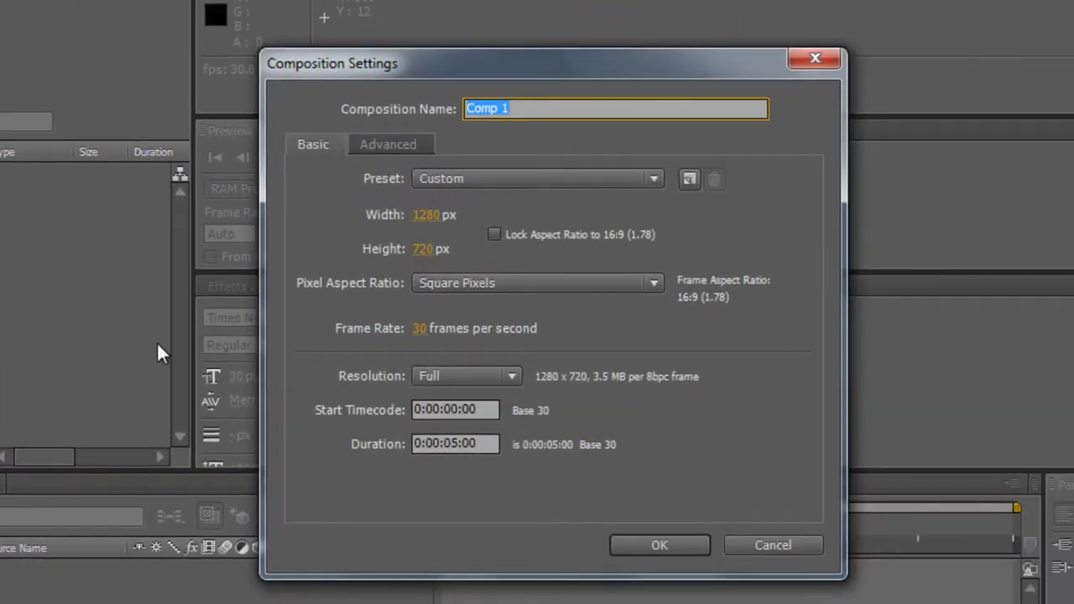
type("Te")
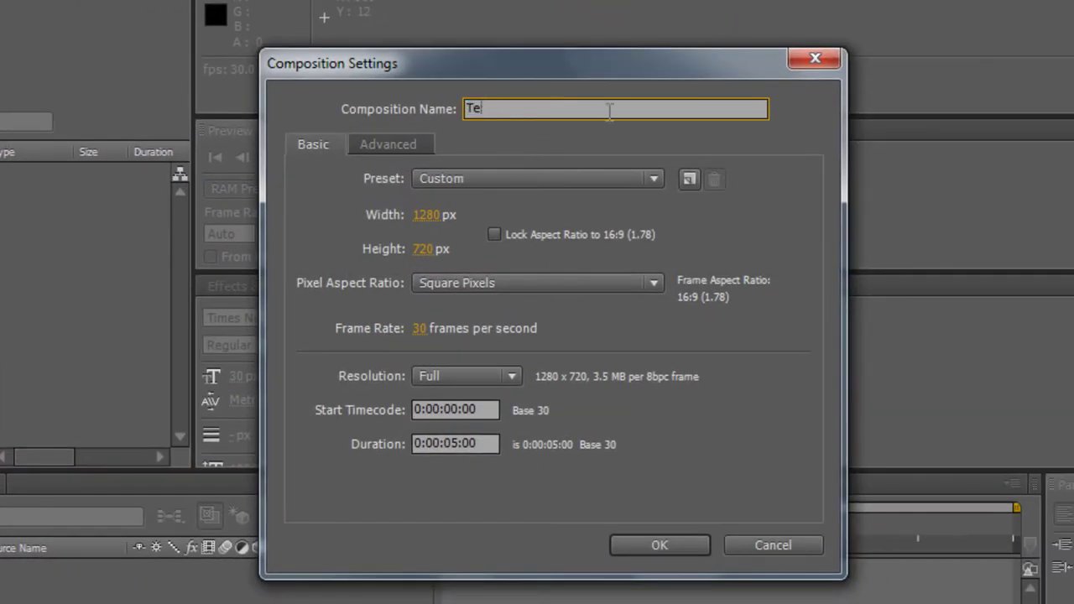
type("xt Animation")
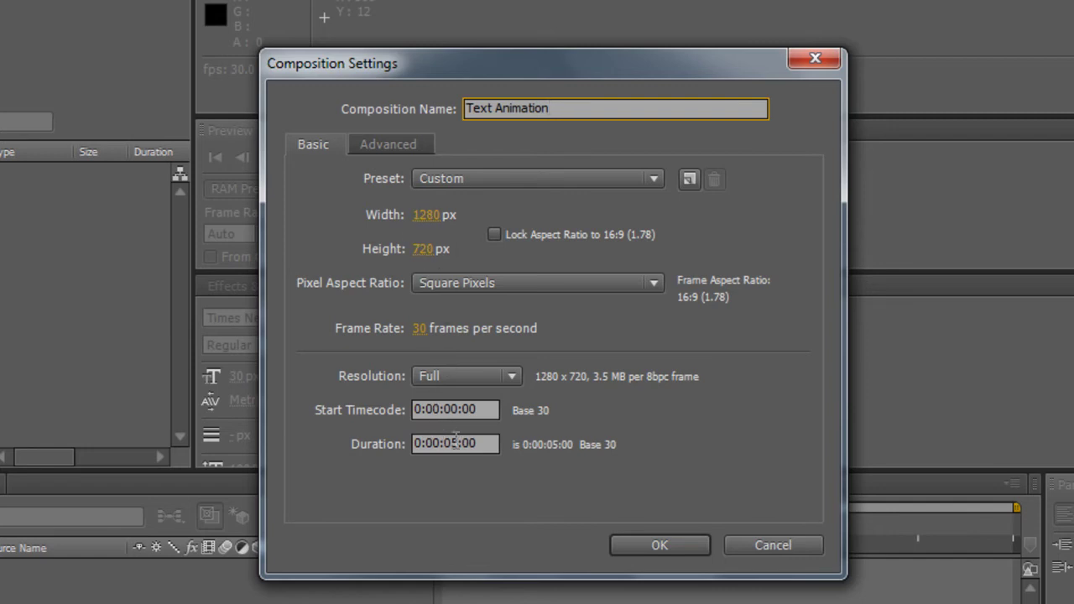
left_click(630, 546)
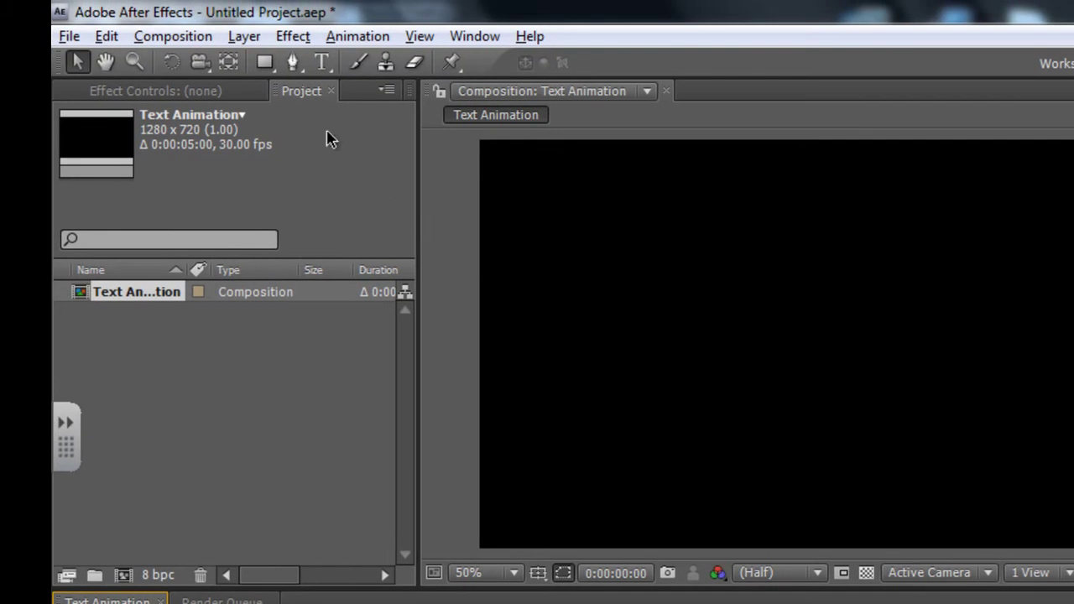
- Add a new text layer and type 'EduIenna Animation' into the viewer
left_click(243, 37)
mouse_move(314, 71)
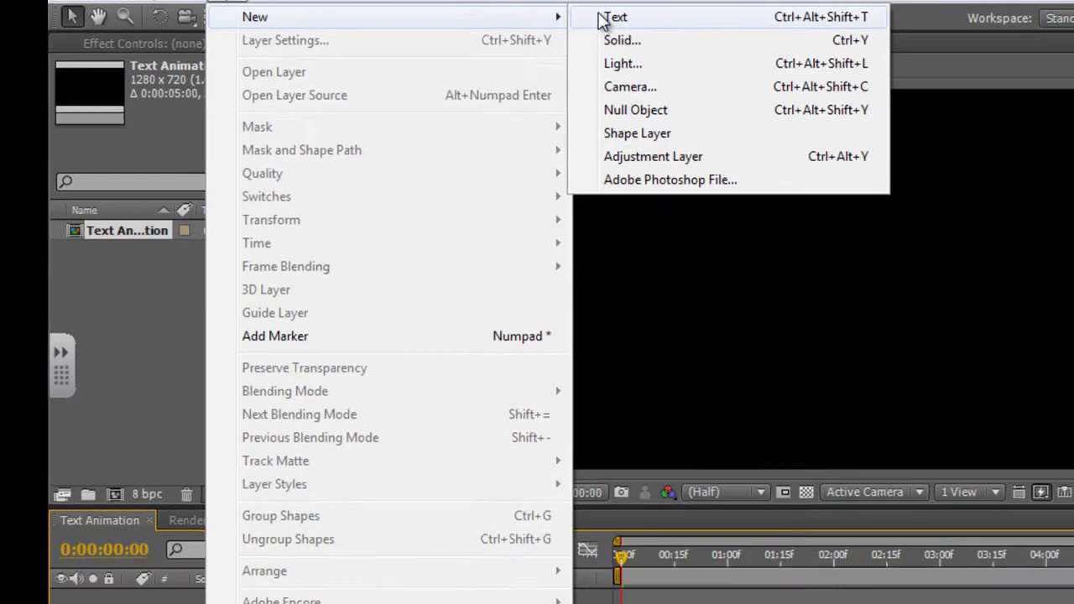
left_click(642, 58)
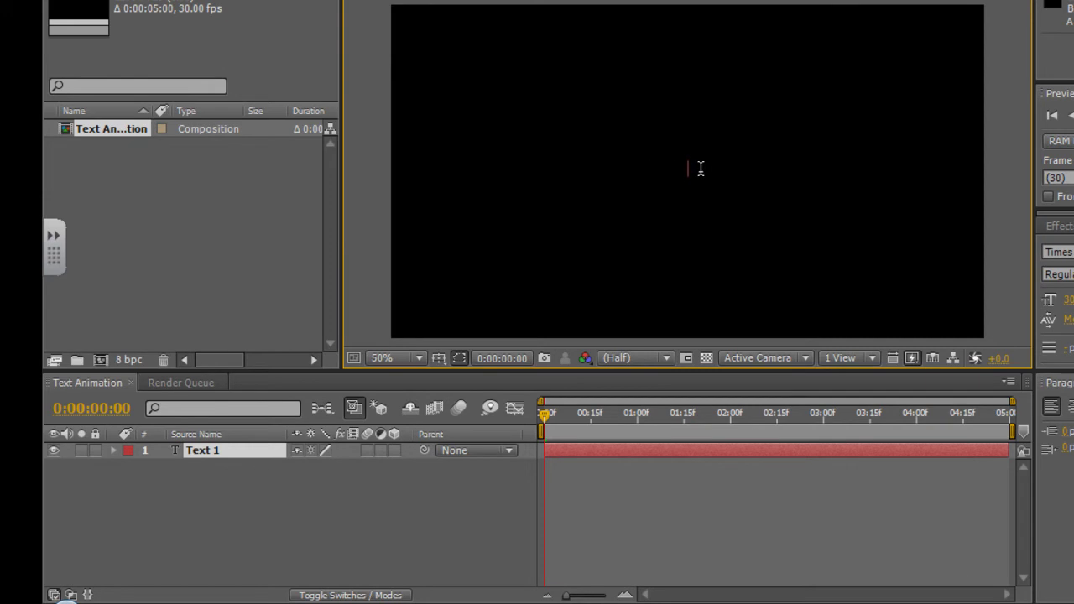
type("EduIenna")
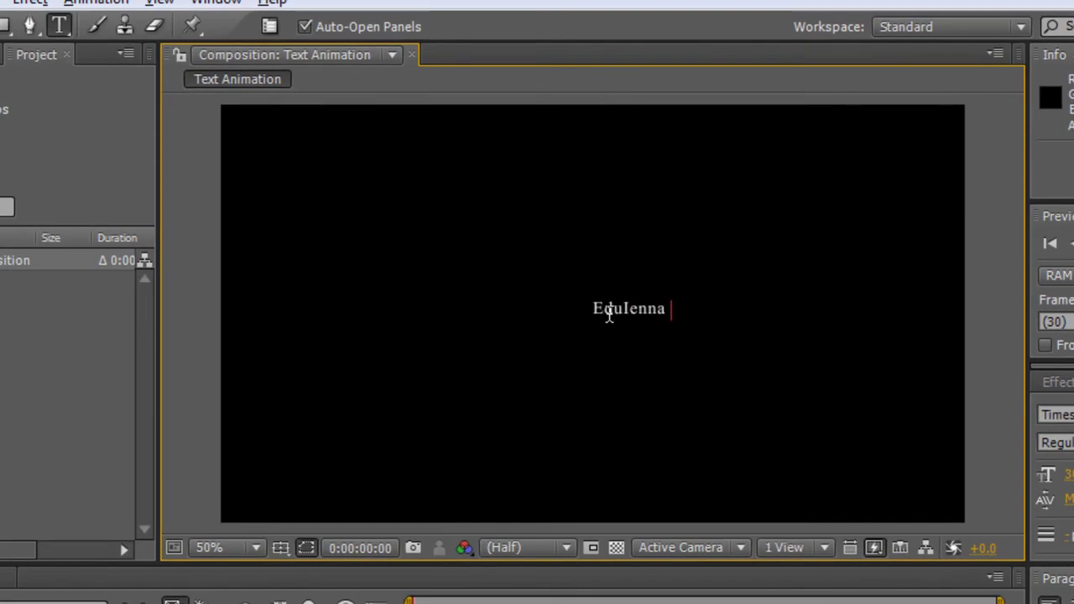
type(" Animation")
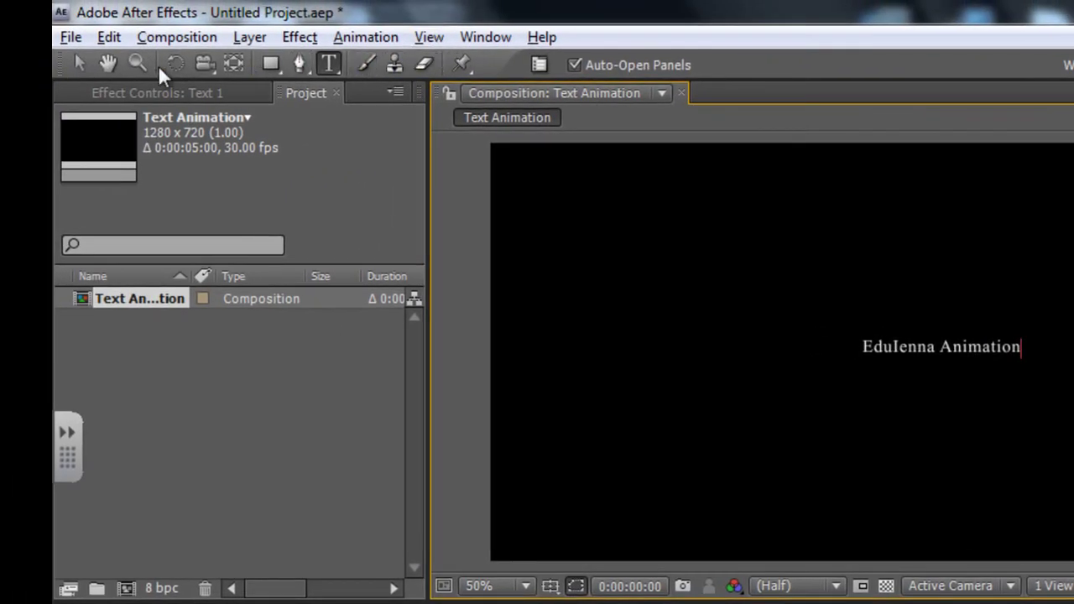
- Move the title, stretch it vertically, and set its font size to 40 px
left_click(79, 57)
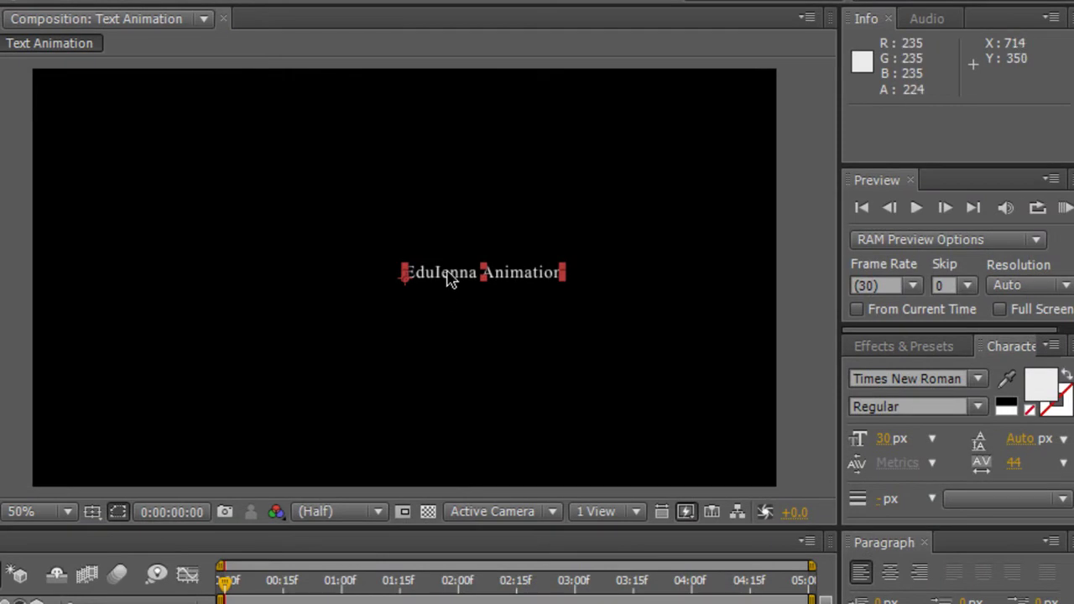
left_click_drag(449, 280, 282, 269)
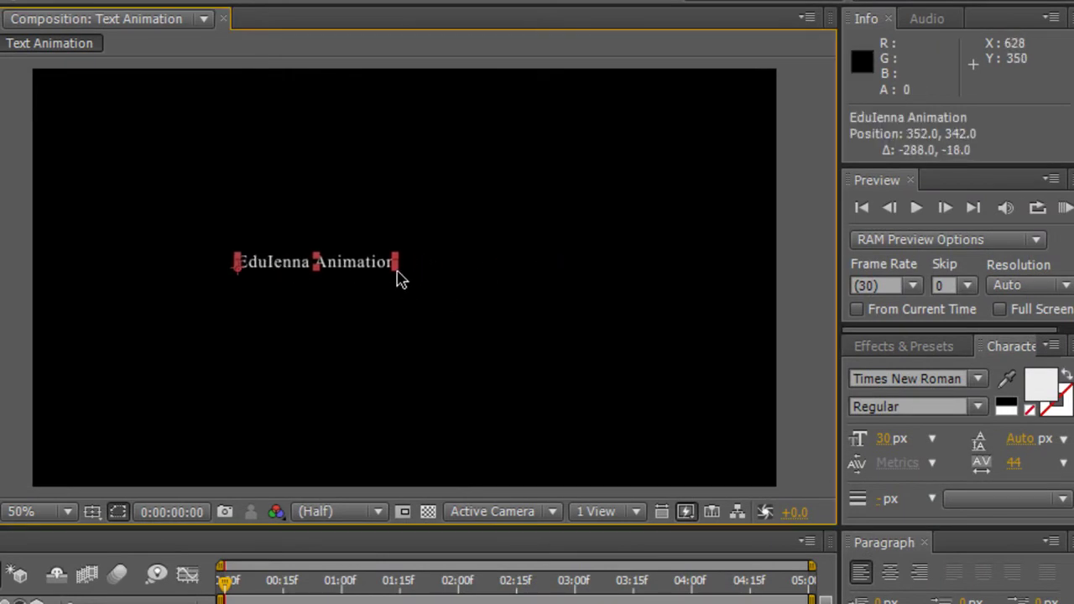
left_click_drag(395, 277, 456, 279)
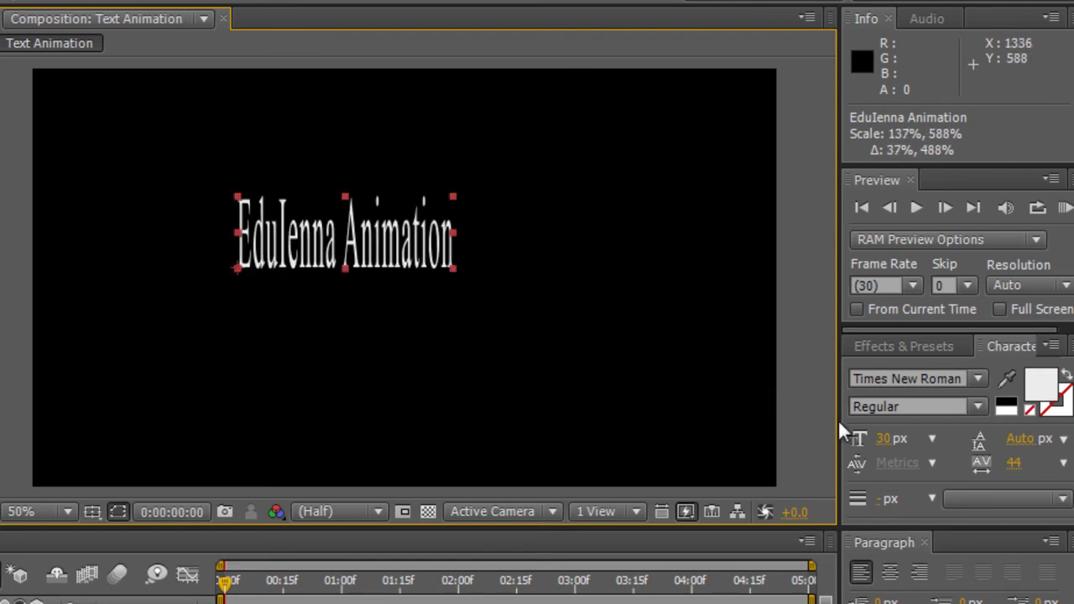
left_click(882, 443)
left_click_drag(882, 442, 903, 440)
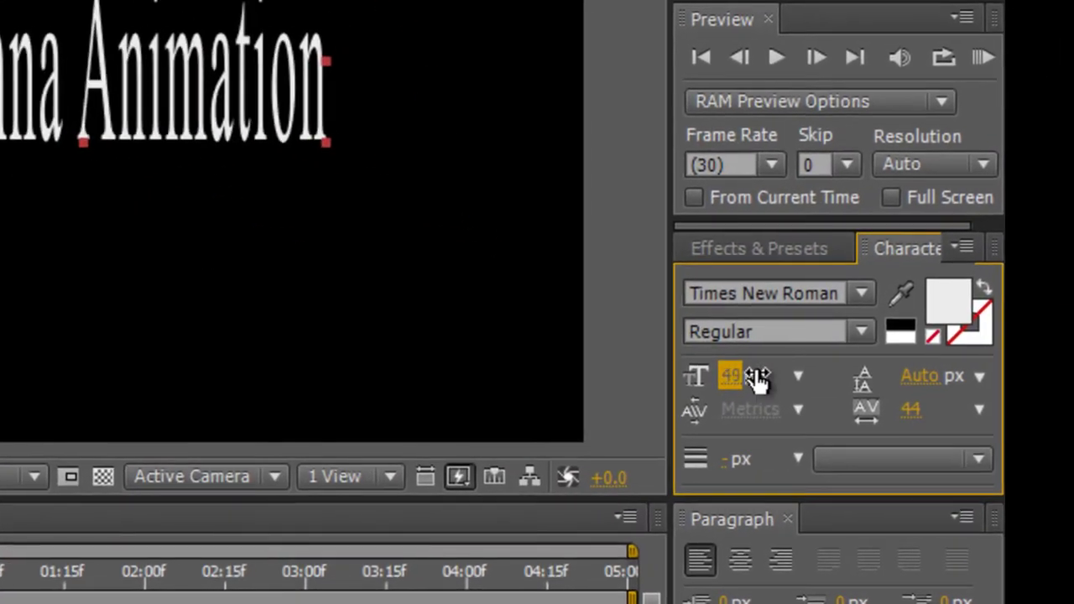
left_click_drag(757, 380, 751, 379)
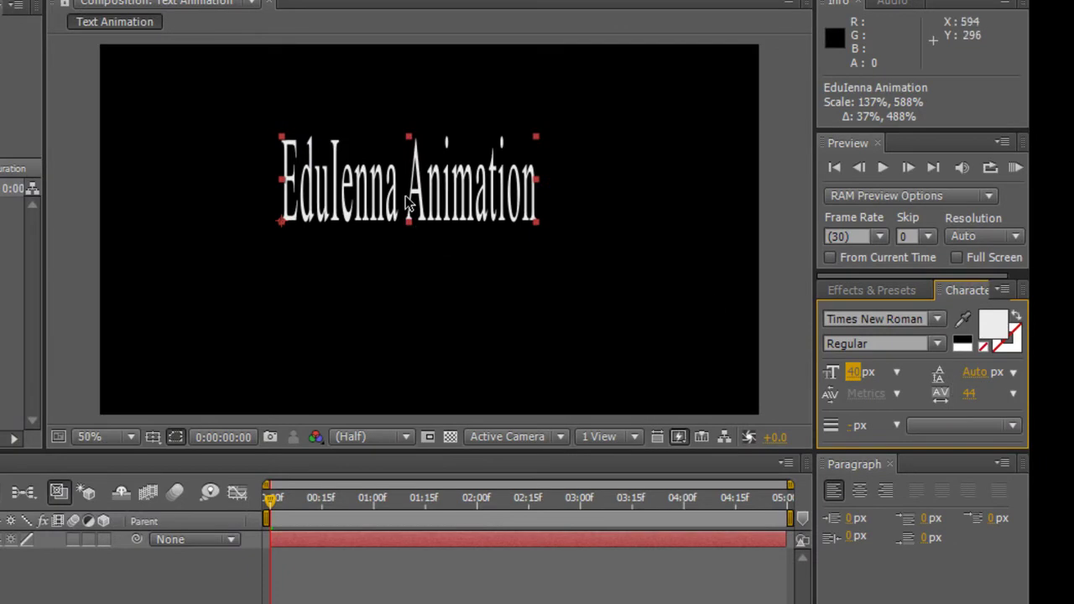
left_click_drag(405, 202, 419, 241)
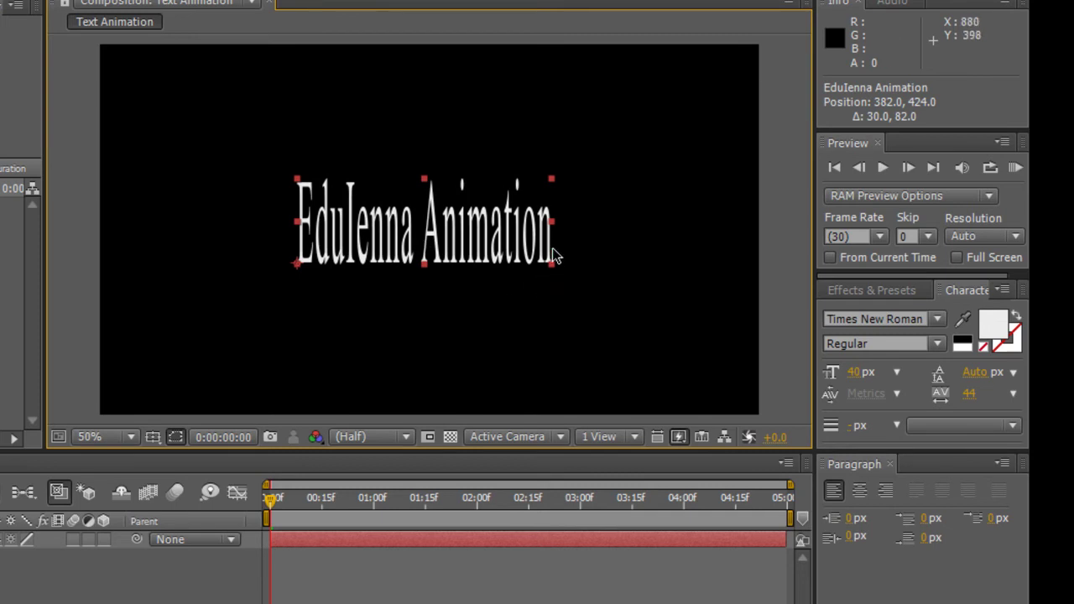
- Reselect the title layer and widen its tracking to 102
left_click(554, 321)
key("ctrl+a")
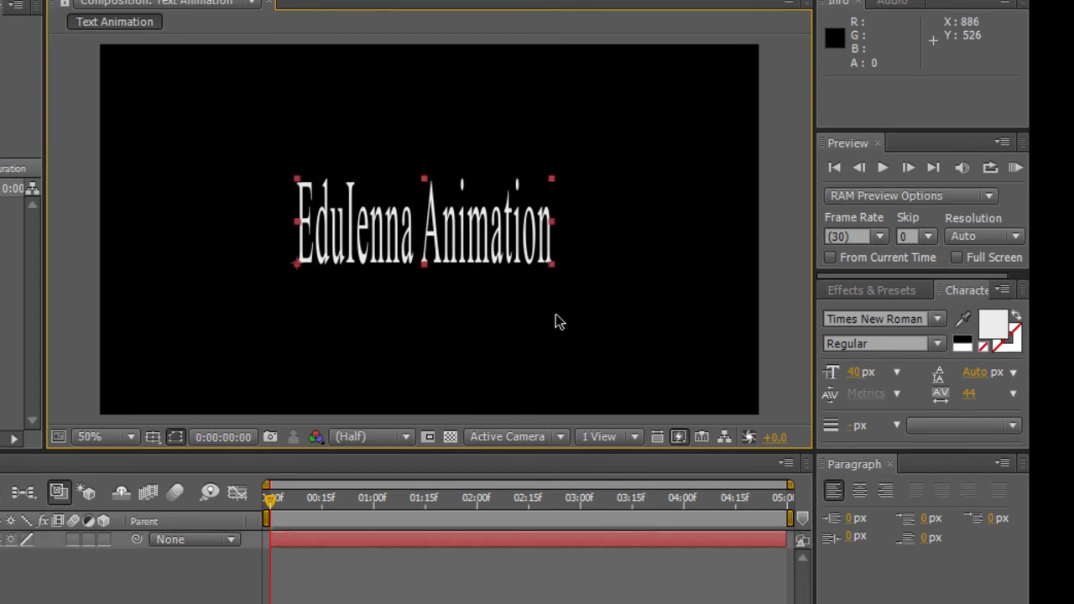
left_click_drag(965, 396, 1028, 390)
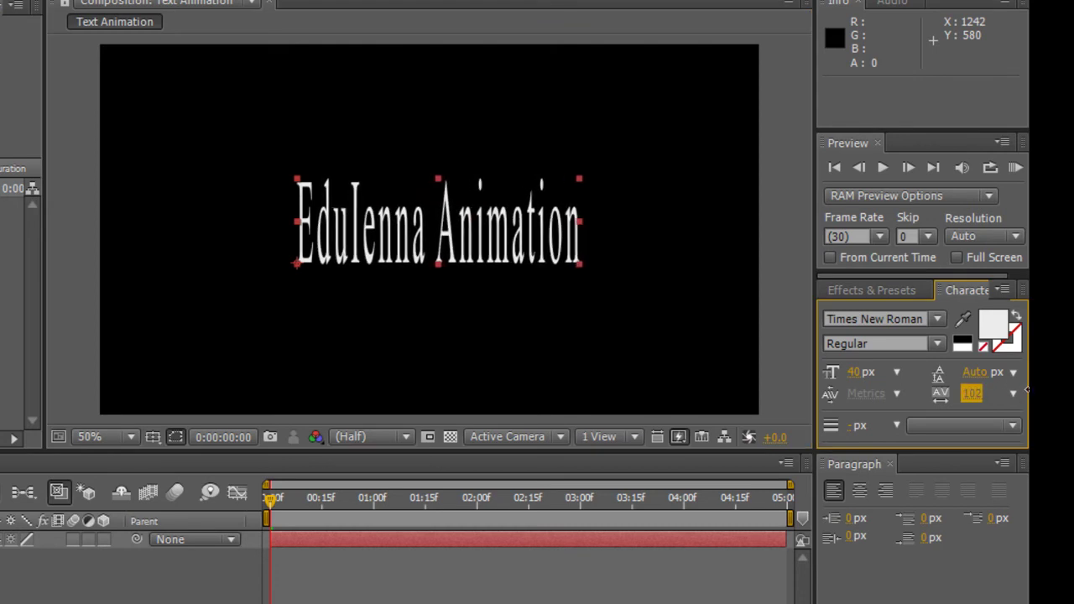
mouse_move(413, 228)
left_mouse_down()
mouse_move(391, 222)
mouse_move(393, 232)
left_mouse_up()
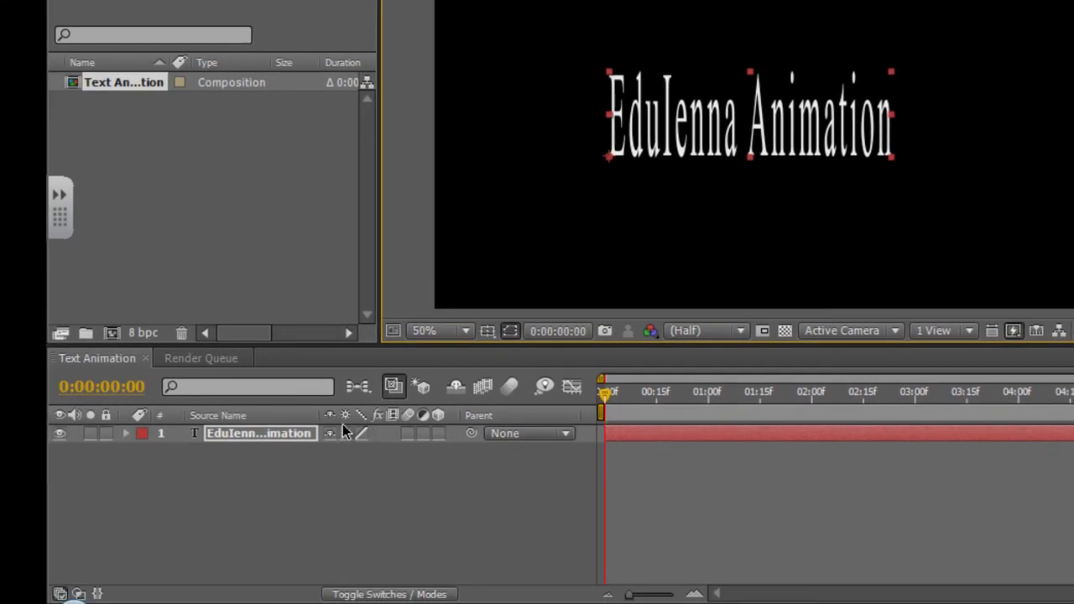
- Add an Opacity animator (Animator 1) to the text and set its opacity to 0%
left_click(126, 433)
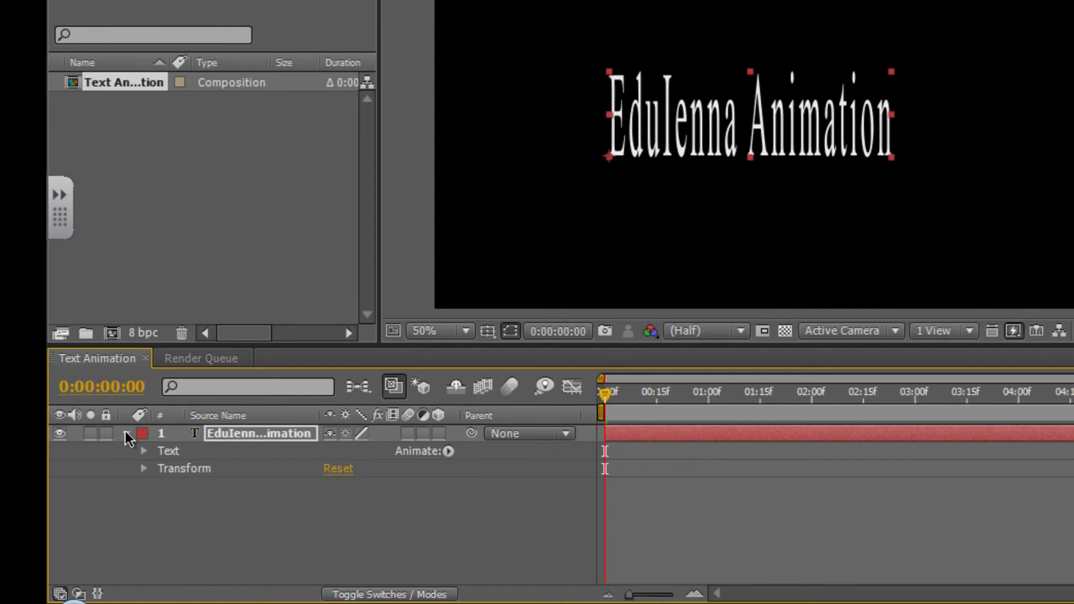
left_click(449, 451)
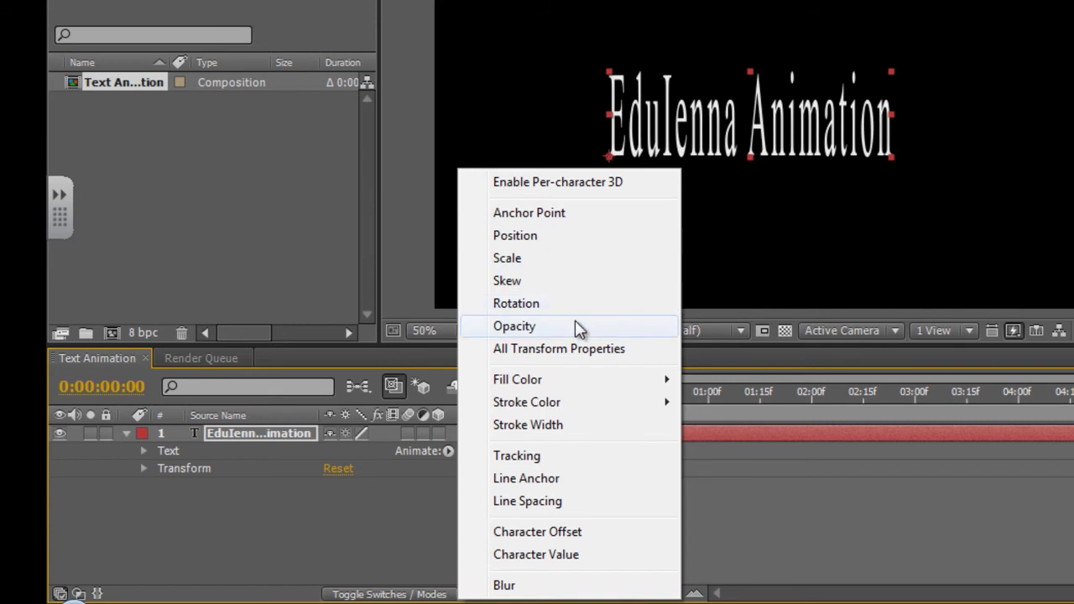
left_click(551, 328)
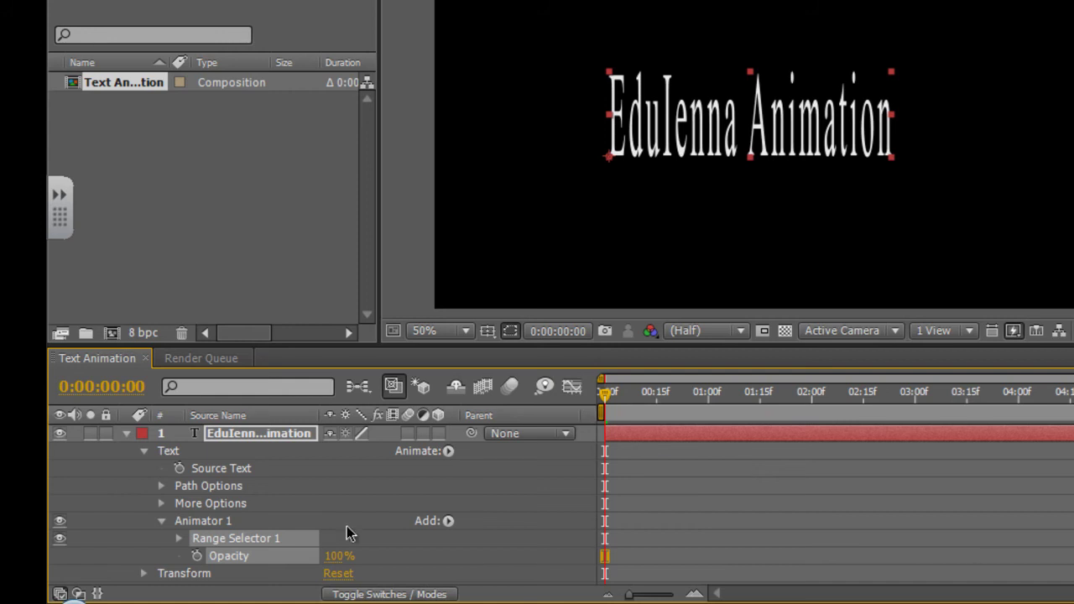
mouse_move(343, 562)
left_mouse_down()
mouse_move(280, 558)
mouse_move(330, 562)
left_mouse_up()
left_click(331, 558)
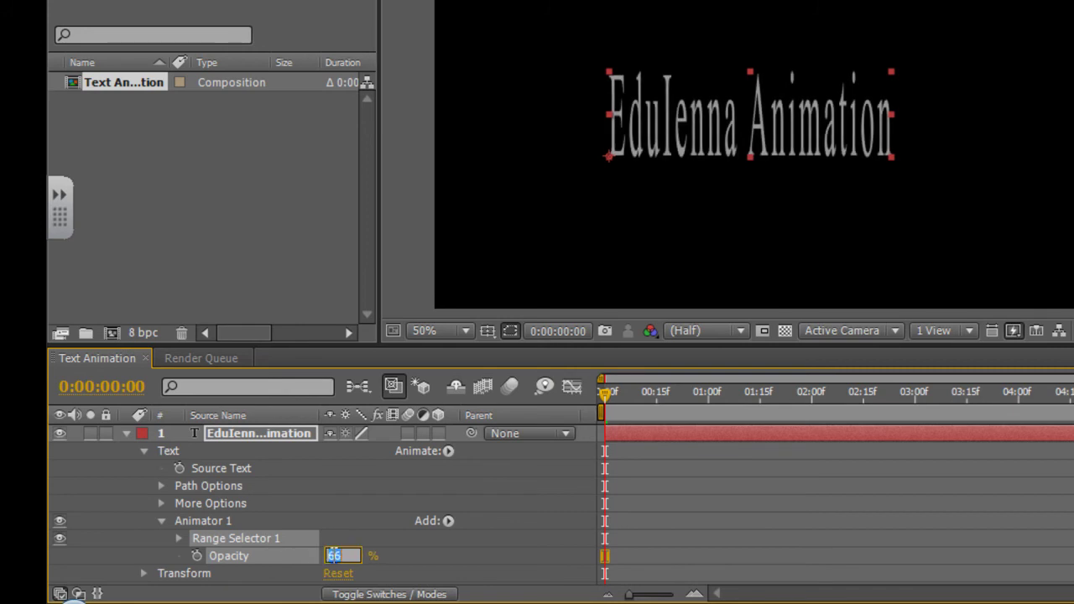
type("0")
key("Return")
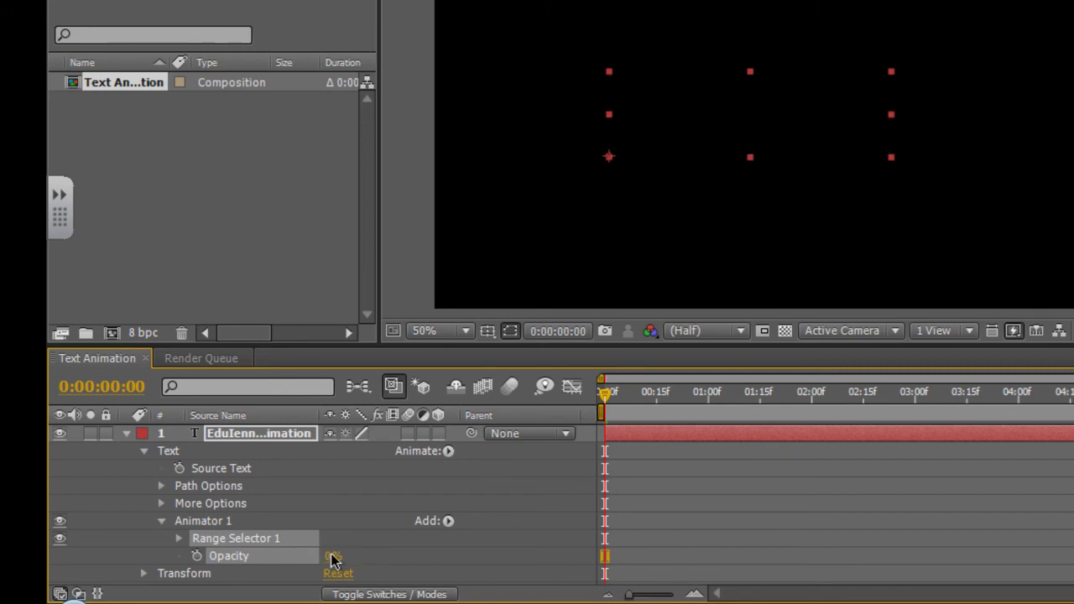
- Set Range Selector 1's Offset to 0% and record a starting keyframe
left_click(179, 539)
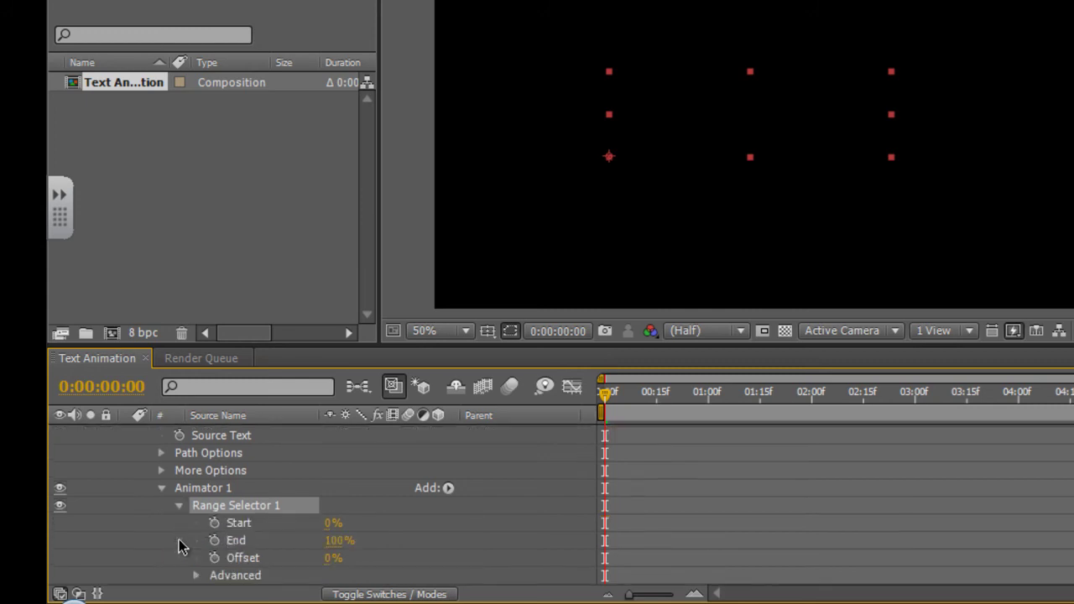
left_click_drag(324, 523, 339, 569)
key("F2")
left_click(338, 564)
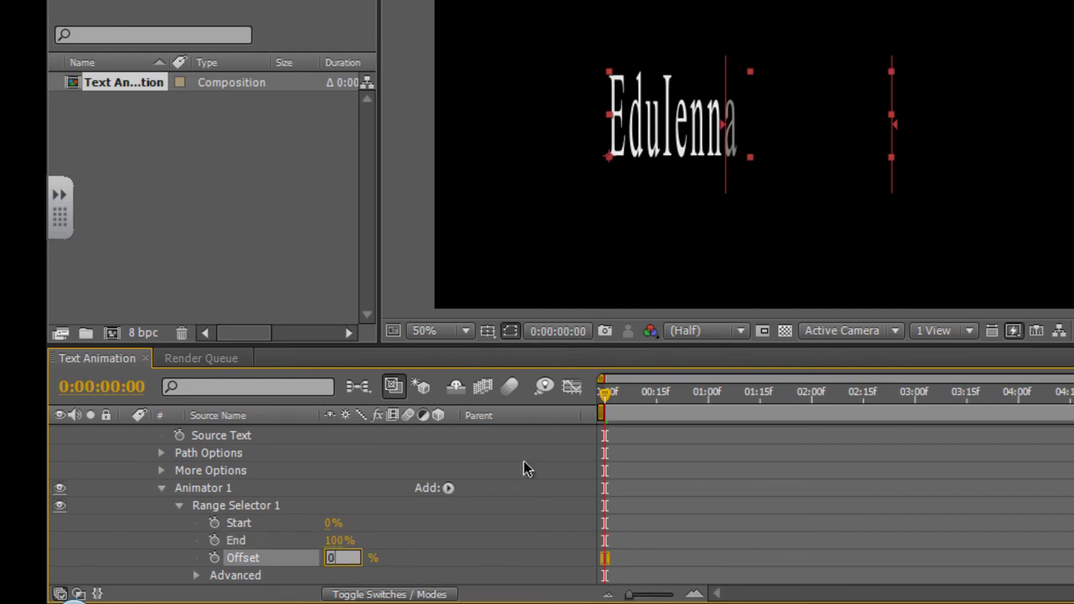
type("0")
key("Return")
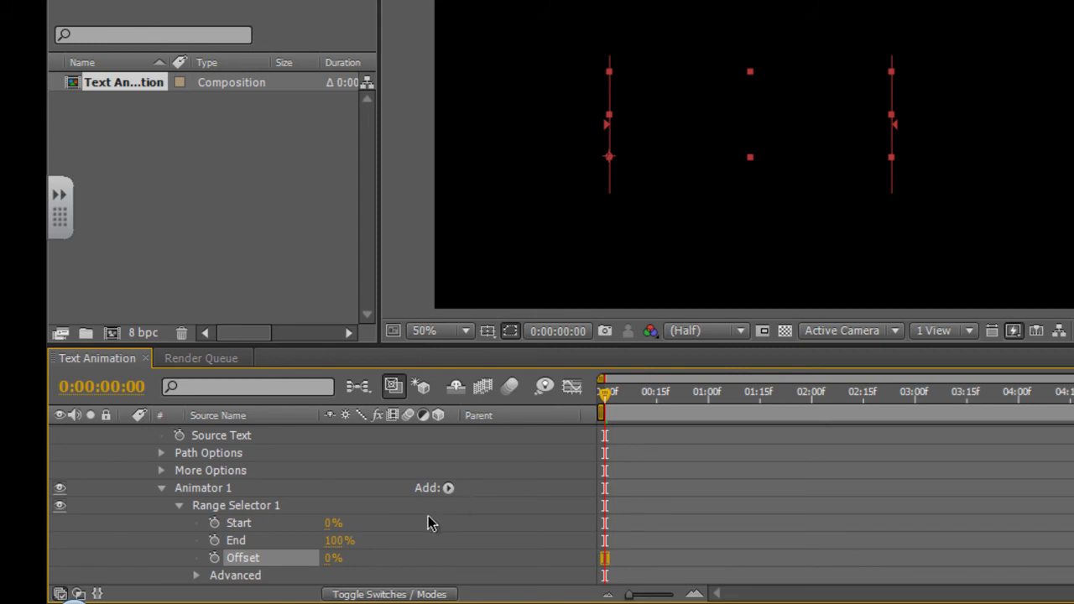
left_click(214, 558)
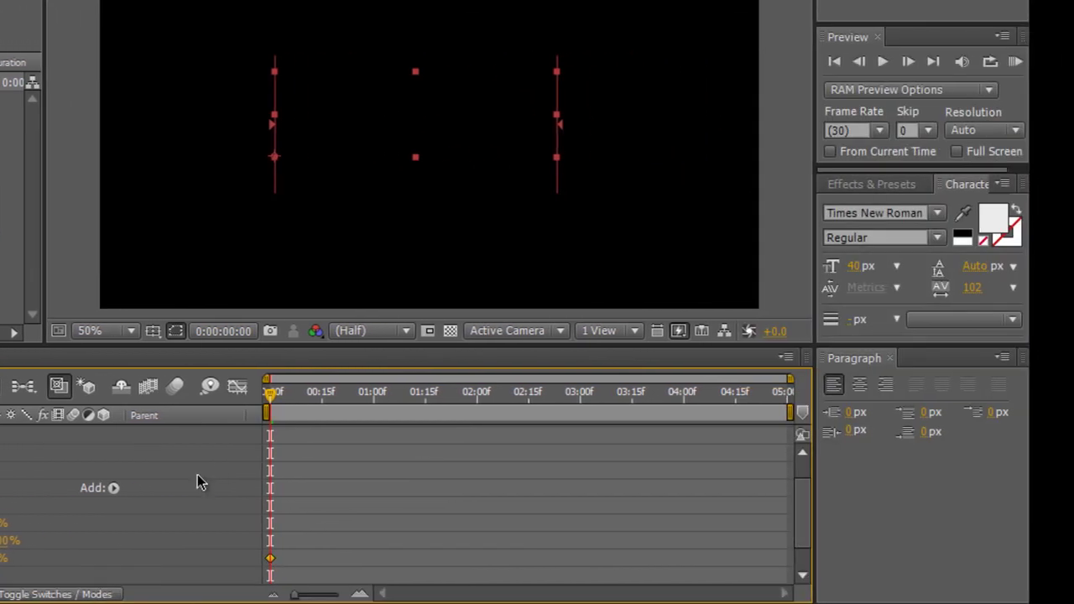
- At 0:00:04:29, set Offset to 100% for the ending keyframe
left_click_drag(270, 403, 818, 396)
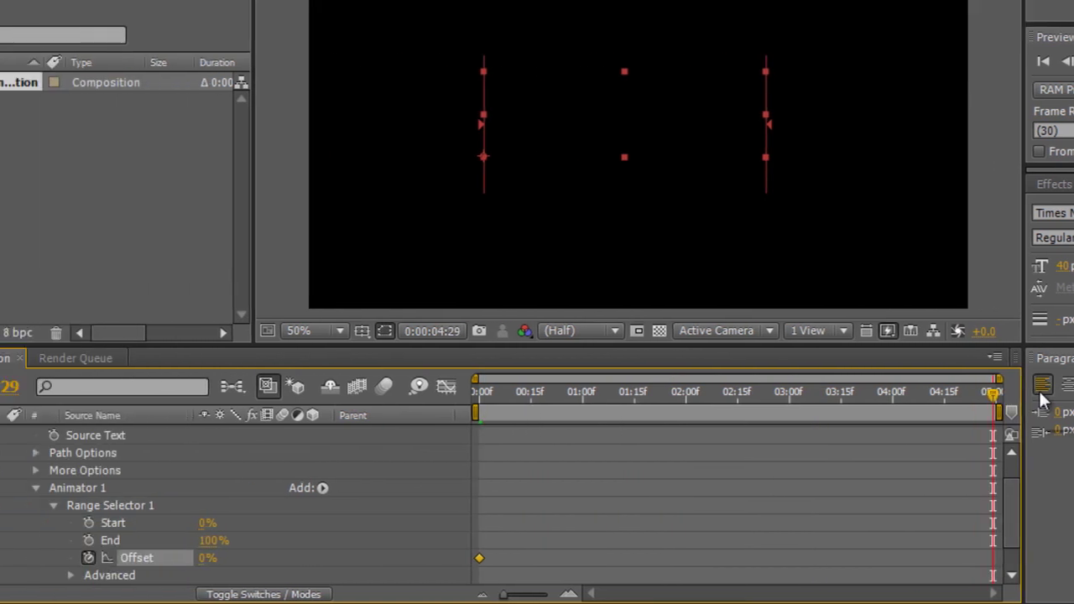
left_click(331, 559)
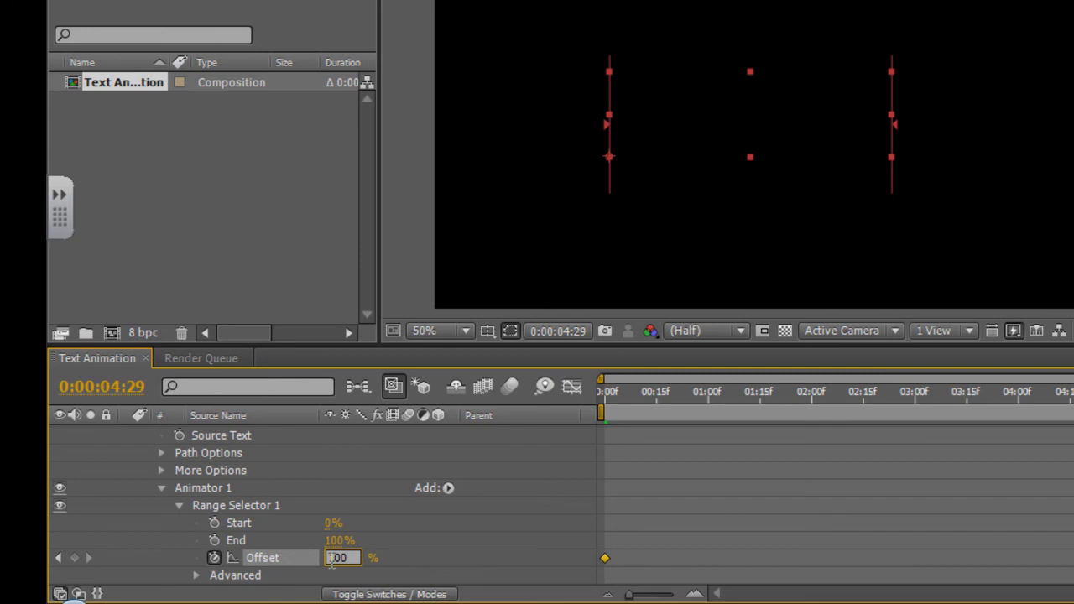
type("100")
key("Return")
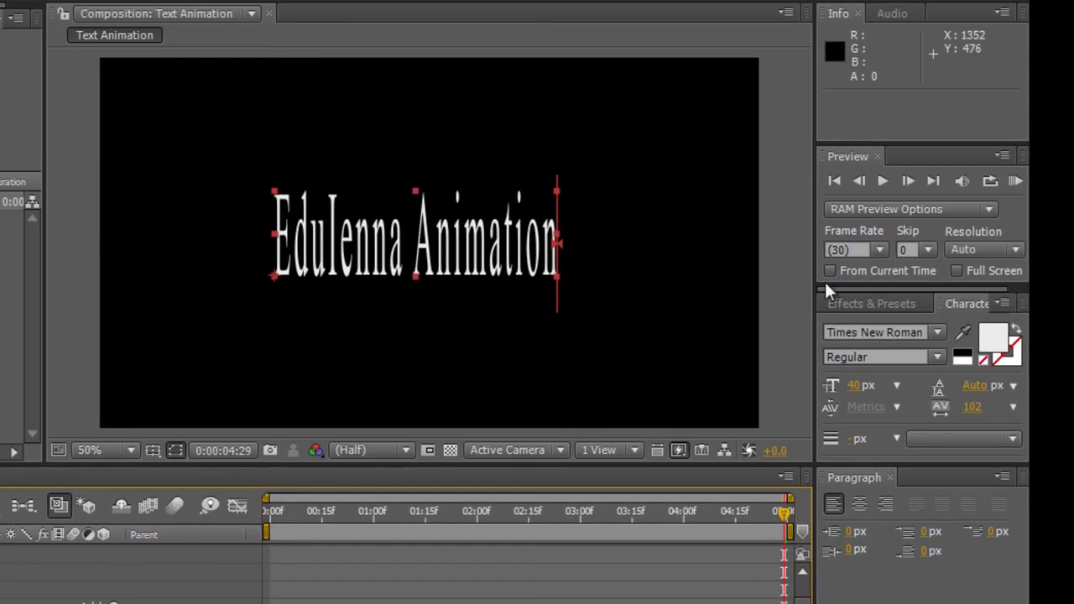
- Play and stop the letter-by-letter reveal preview, then return to 0:00
left_click(883, 180)
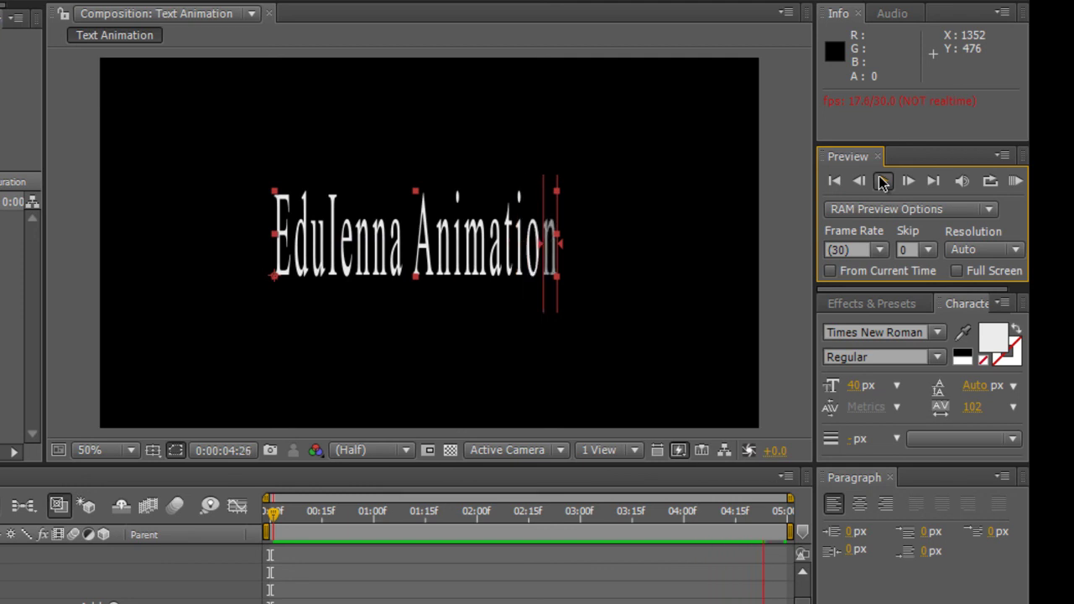
left_click(883, 183)
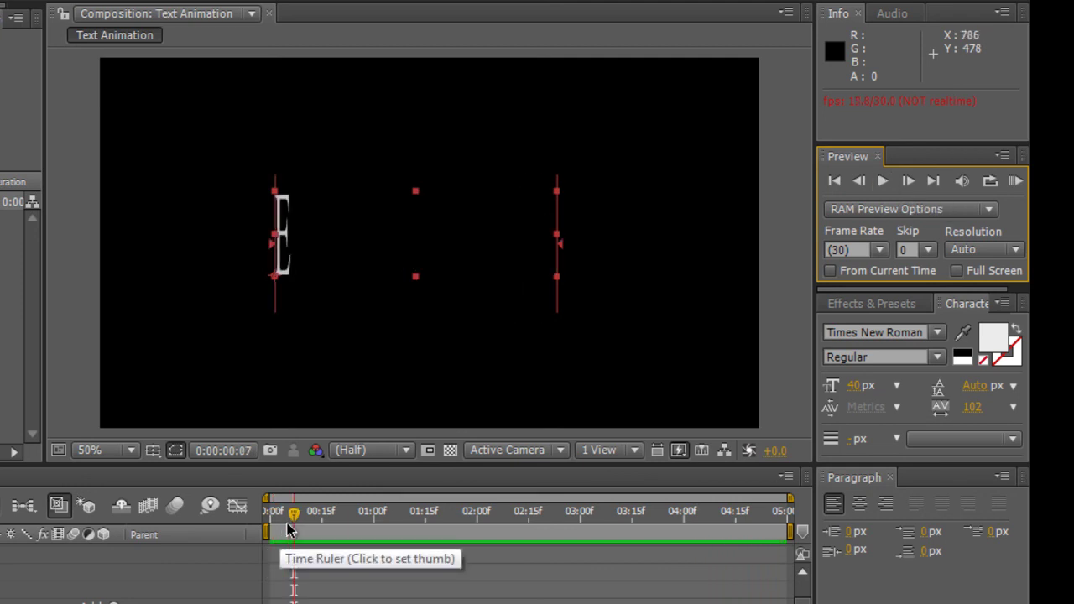
left_click_drag(295, 521, 271, 520)
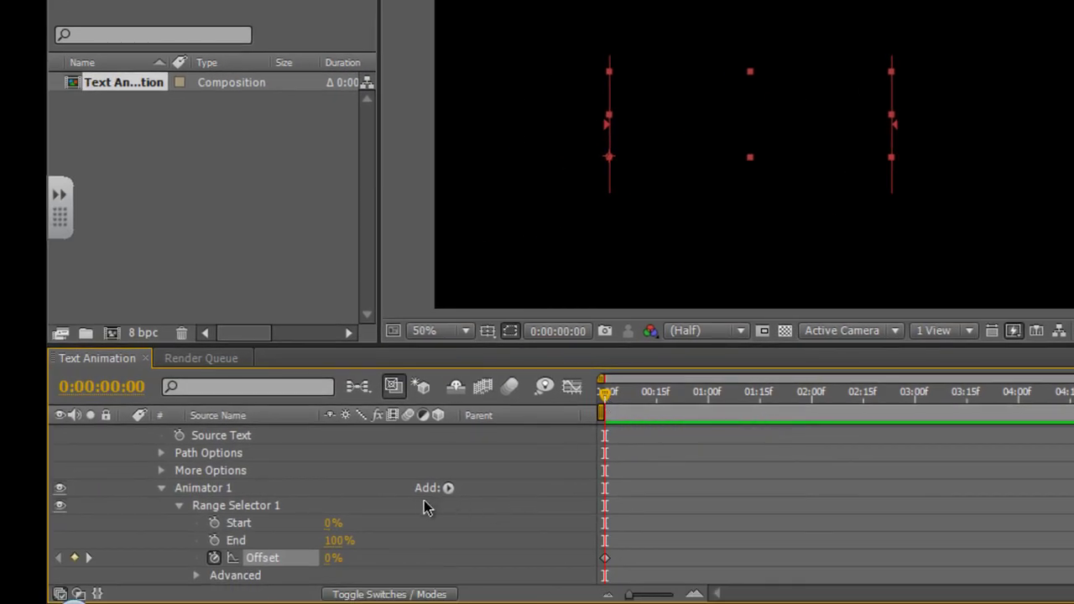
- Add a 120% Scale property to Animator 1 and preview the scaling letters
left_click(449, 488)
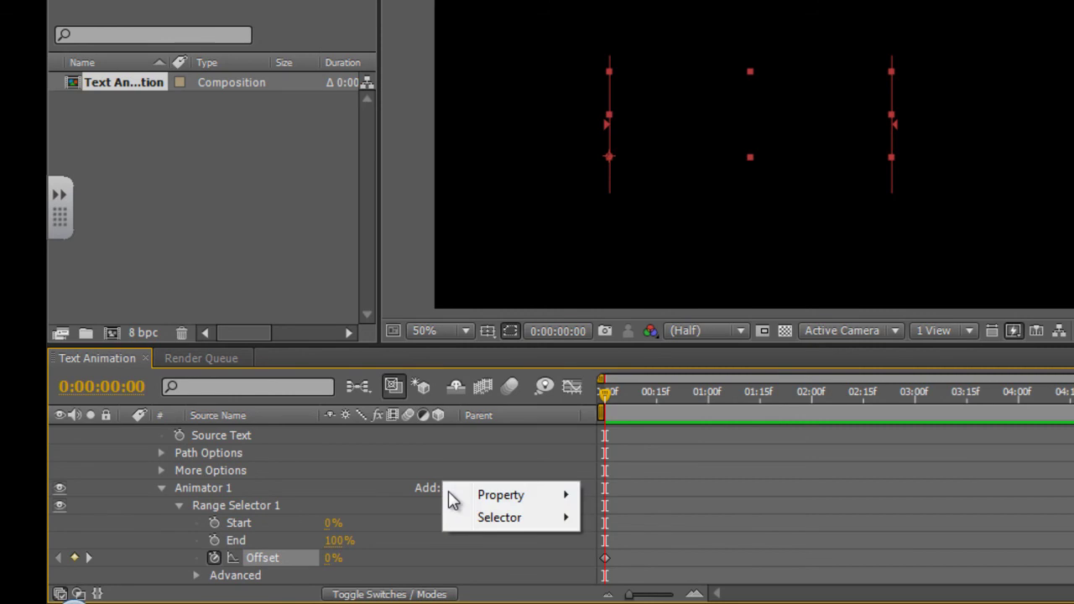
mouse_move(493, 497)
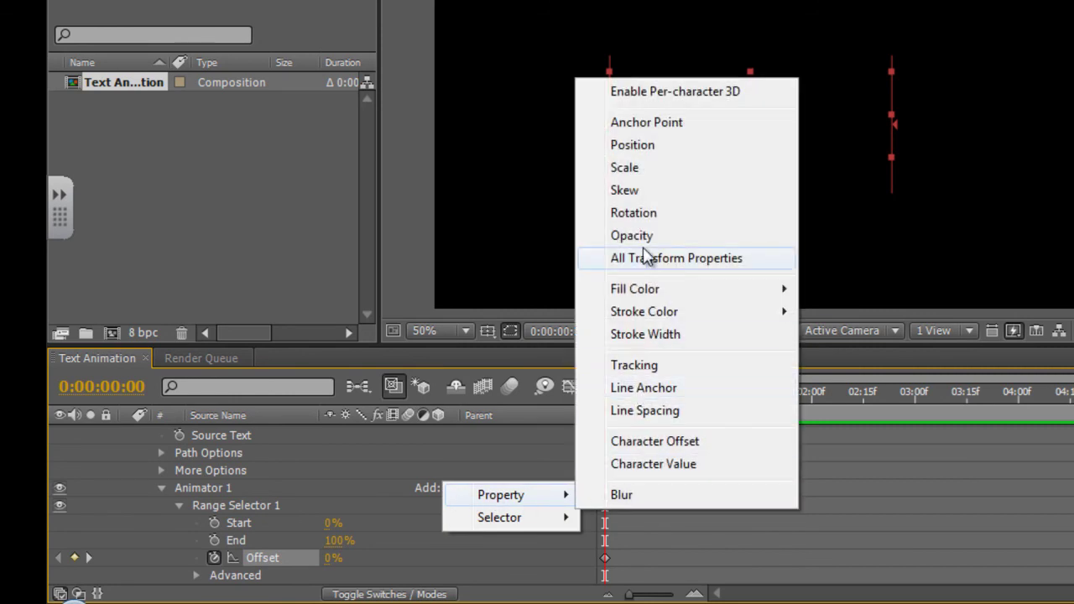
left_click(656, 170)
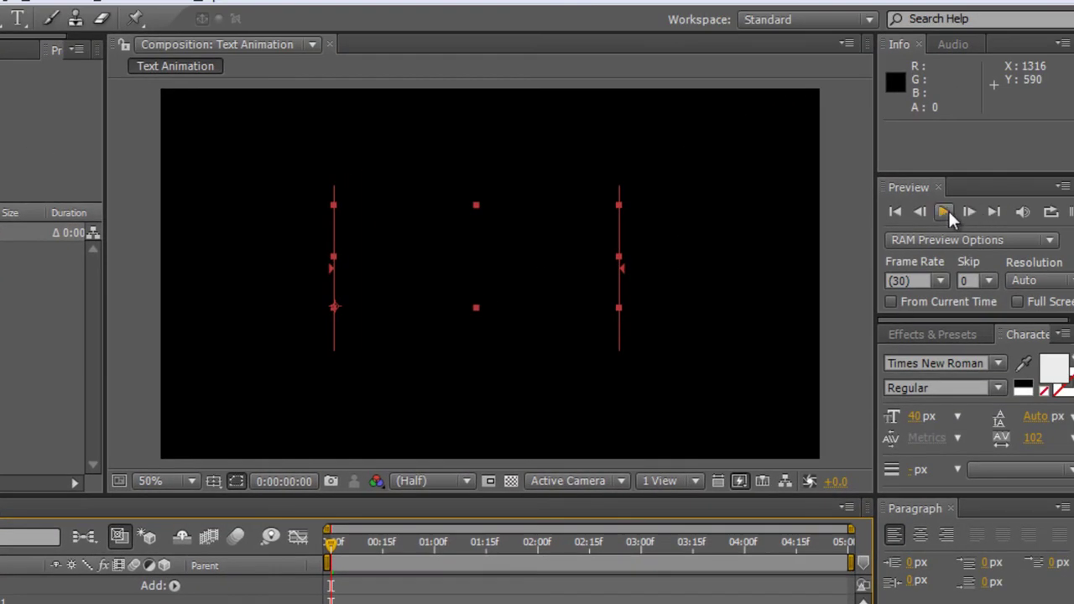
left_click(947, 213)
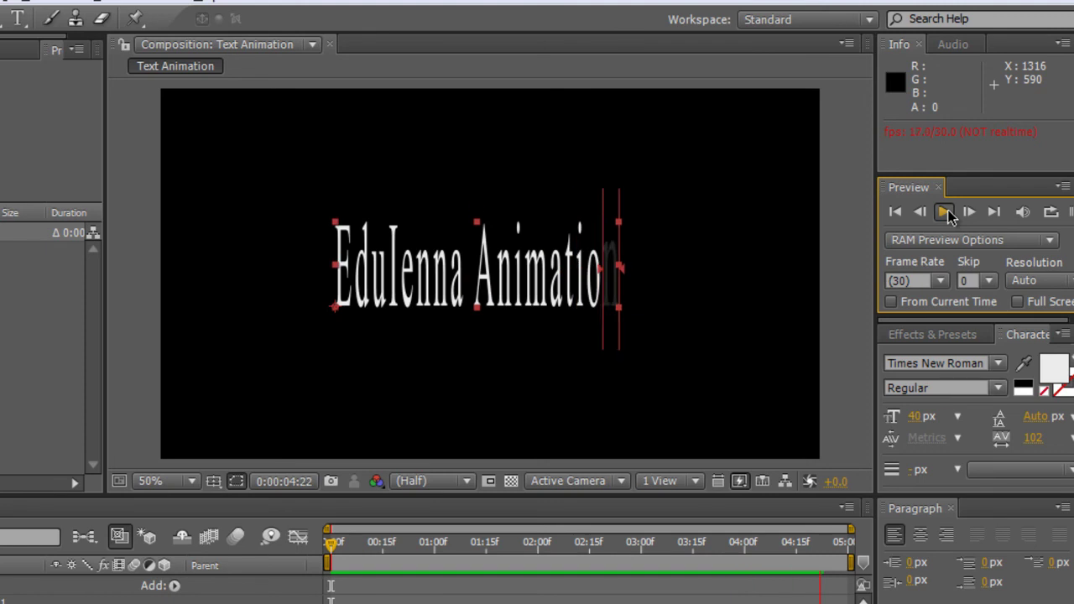
left_click(947, 215)
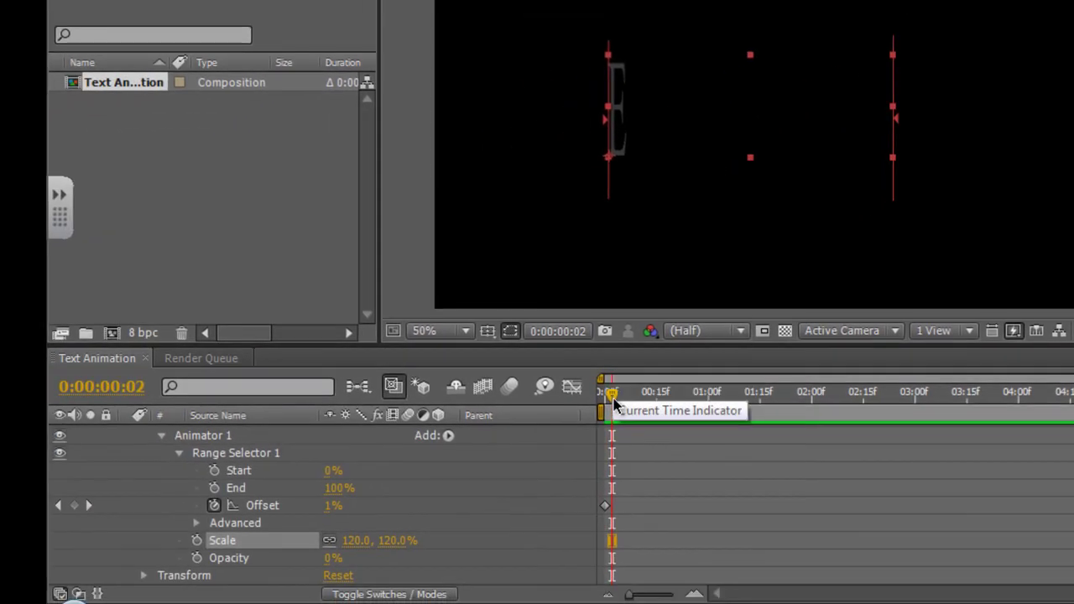
- From the first frame, add a 40° Rotation property to Animator 1 and preview it
left_click_drag(615, 406, 601, 403)
left_click(449, 436)
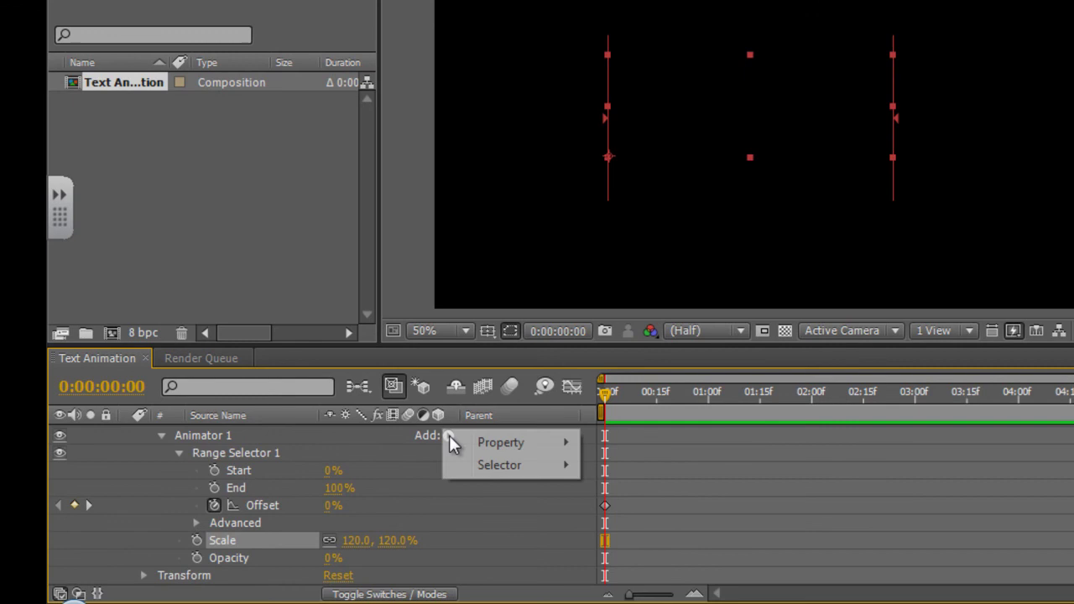
mouse_move(487, 443)
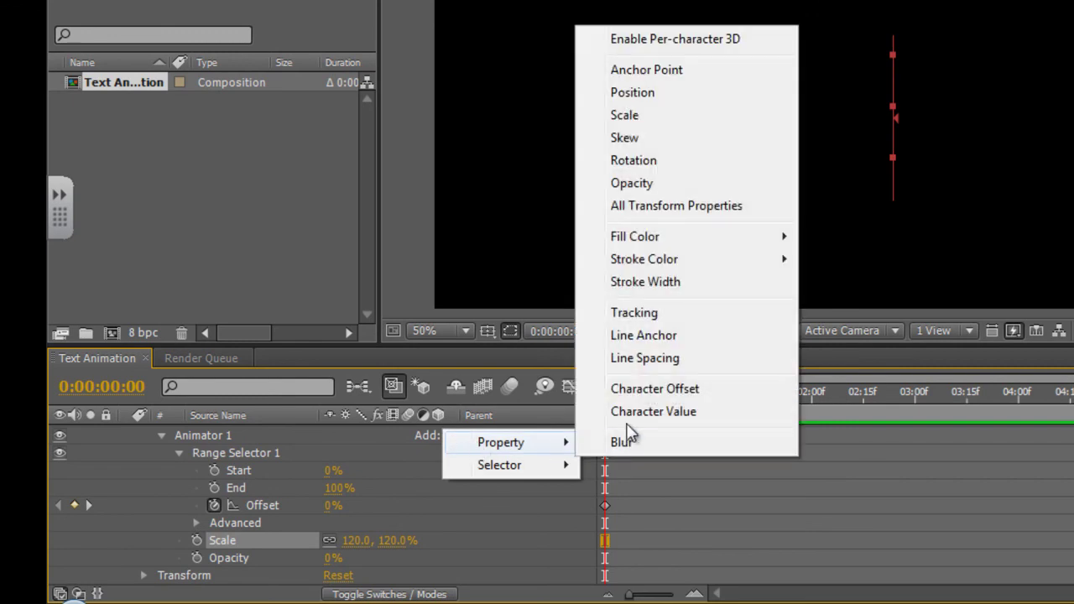
left_click(703, 163)
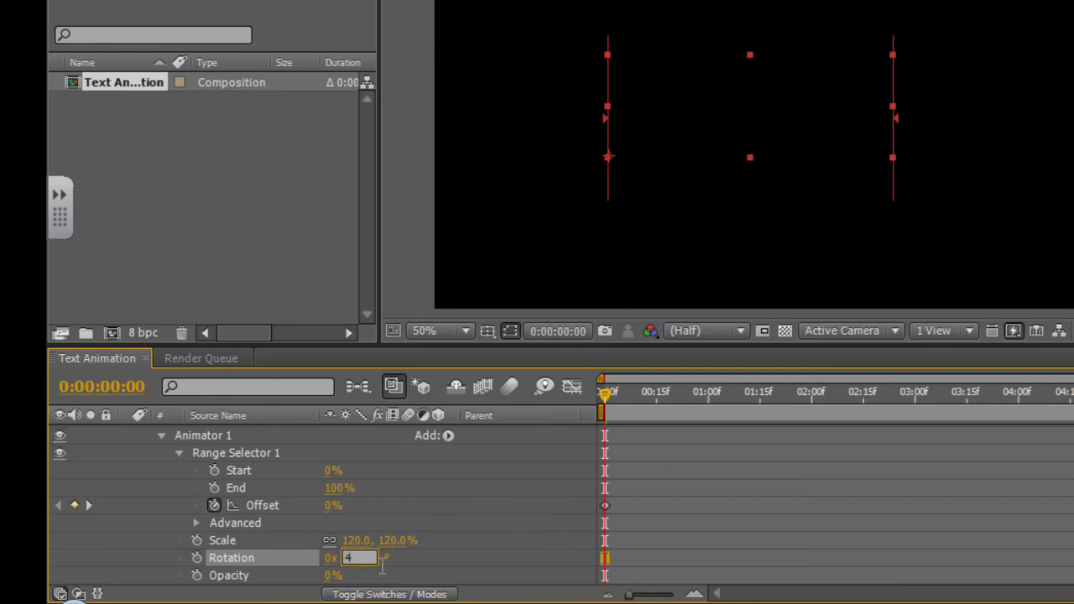
key("Return")
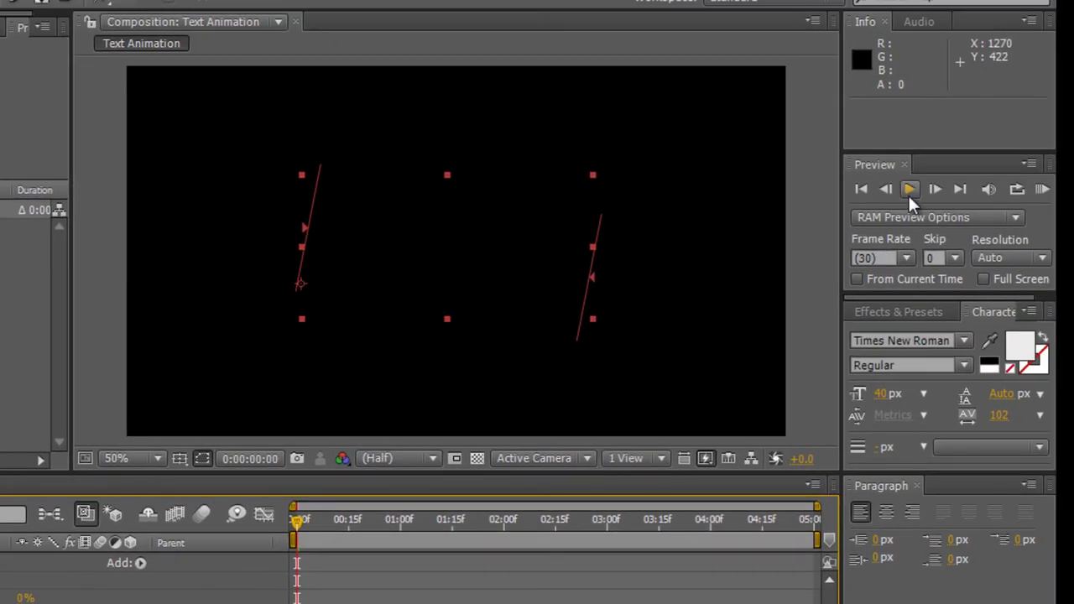
left_click(910, 190)
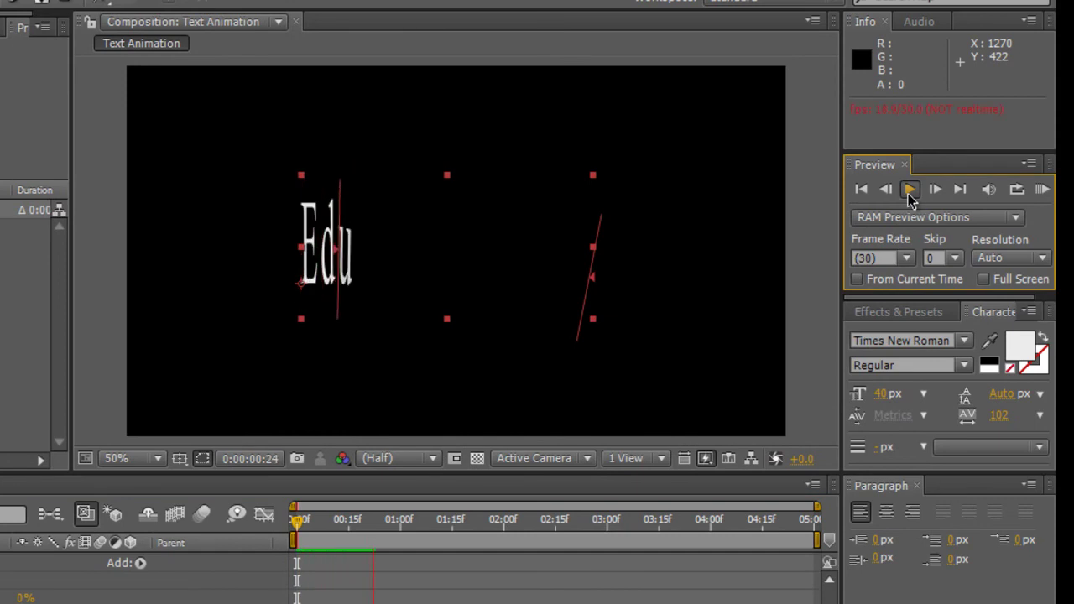